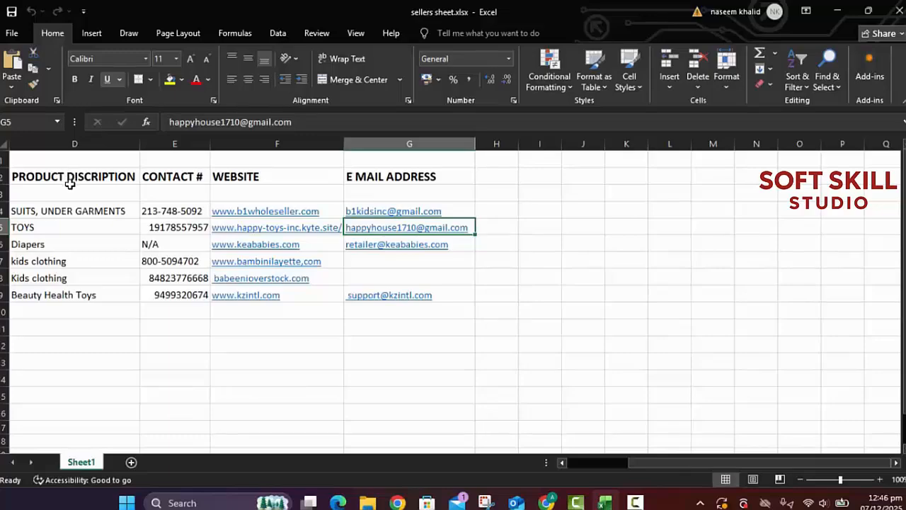
Centre the PRODUCT DISCRIPTION and CONTACT # headers in D2 and E2 both vertically and horizontally
click(80, 180)
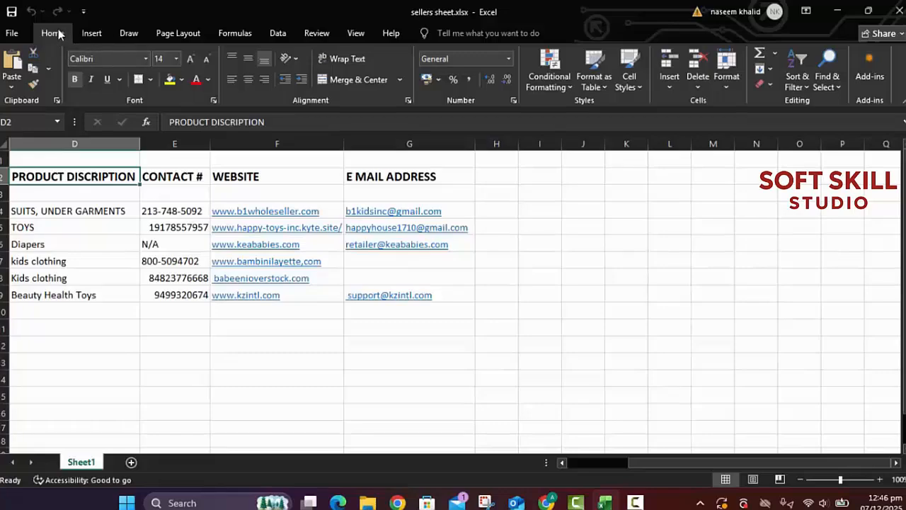
click(248, 60)
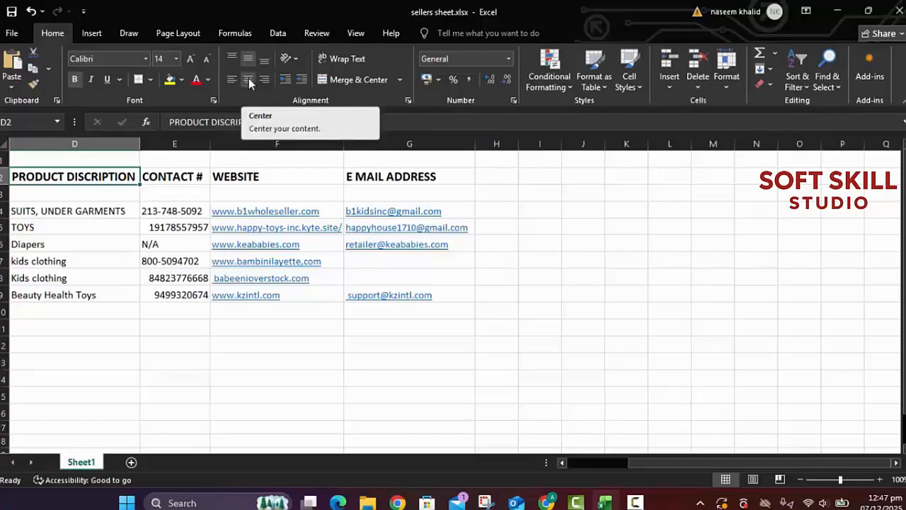
click(249, 79)
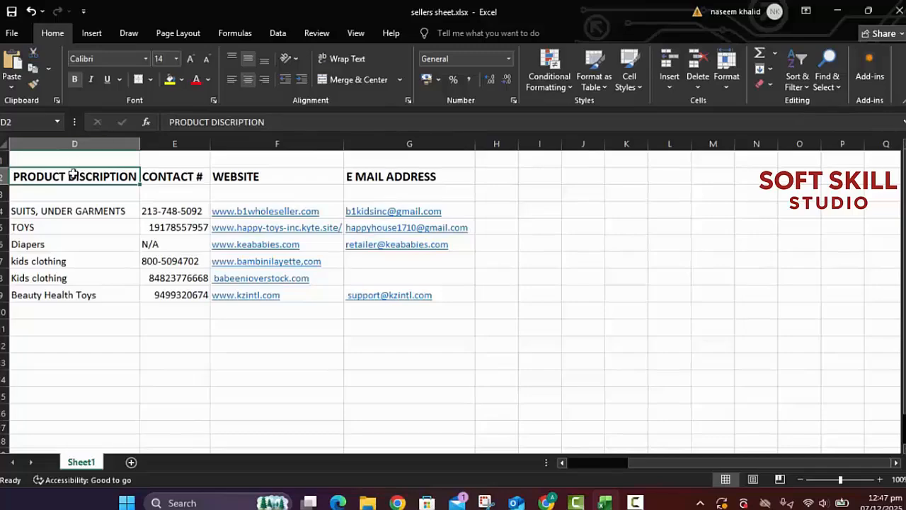
click(197, 178)
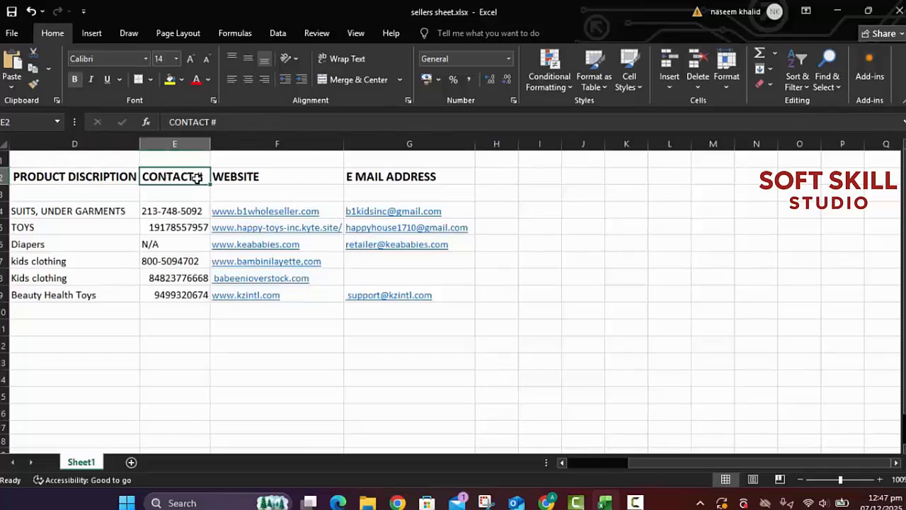
click(249, 58)
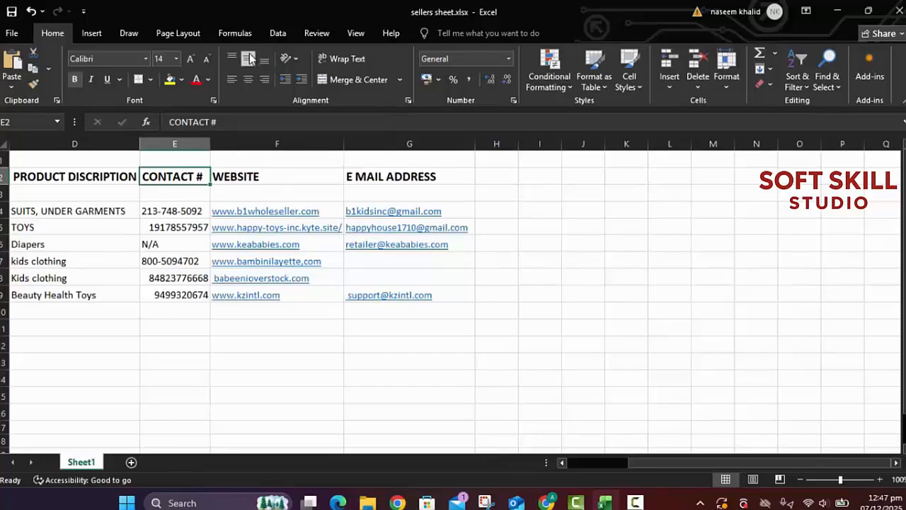
click(248, 80)
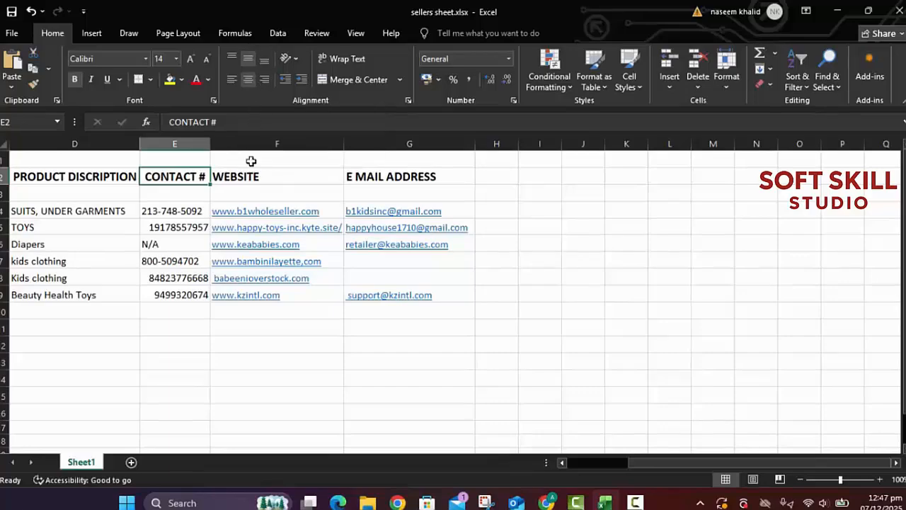
Centre the WEBSITE and E MAIL ADDRESS headers in F2 and G2 both vertically and horizontally
click(245, 183)
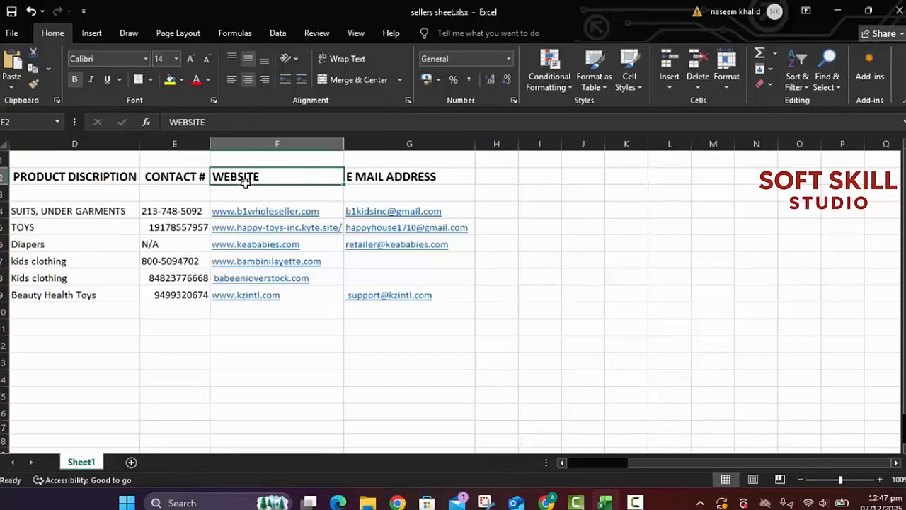
click(247, 59)
click(249, 80)
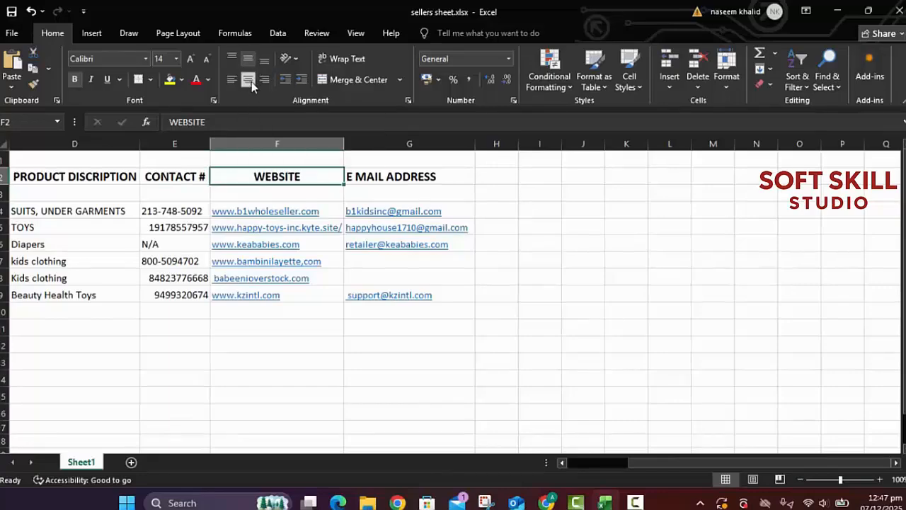
click(370, 186)
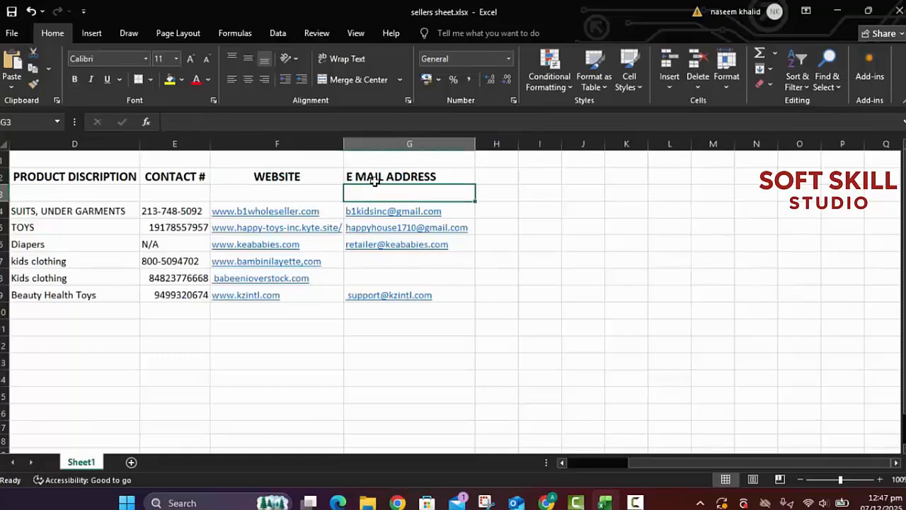
click(386, 173)
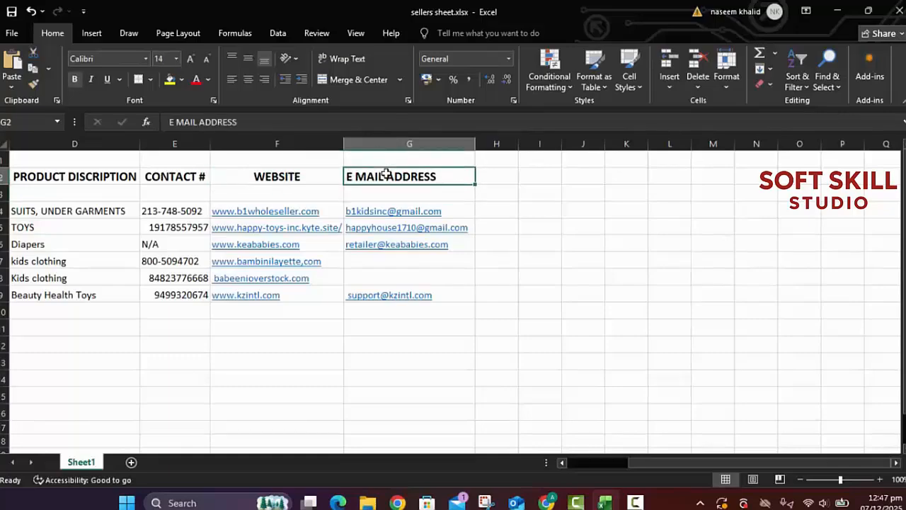
click(252, 78)
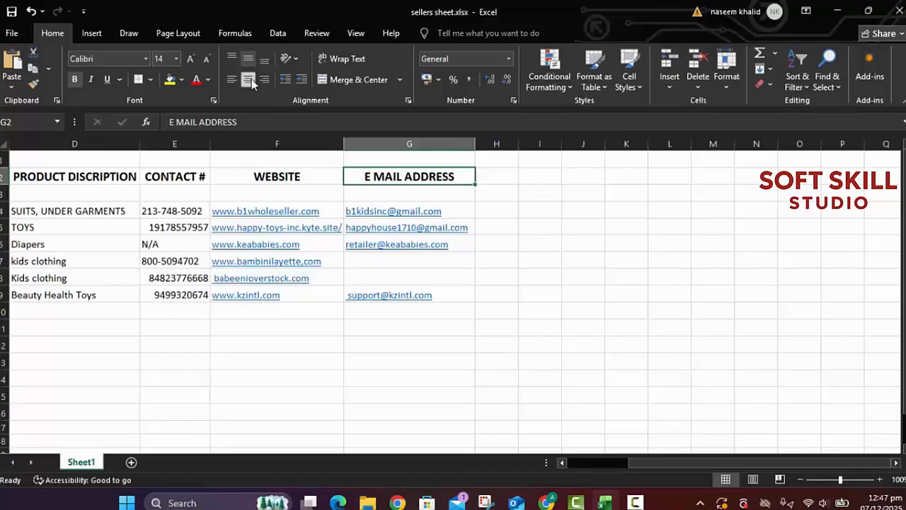
Apply middle and centre alignment to the SUITS, UNDER GARMENTS entry in D4 and its contact number in E4
click(37, 209)
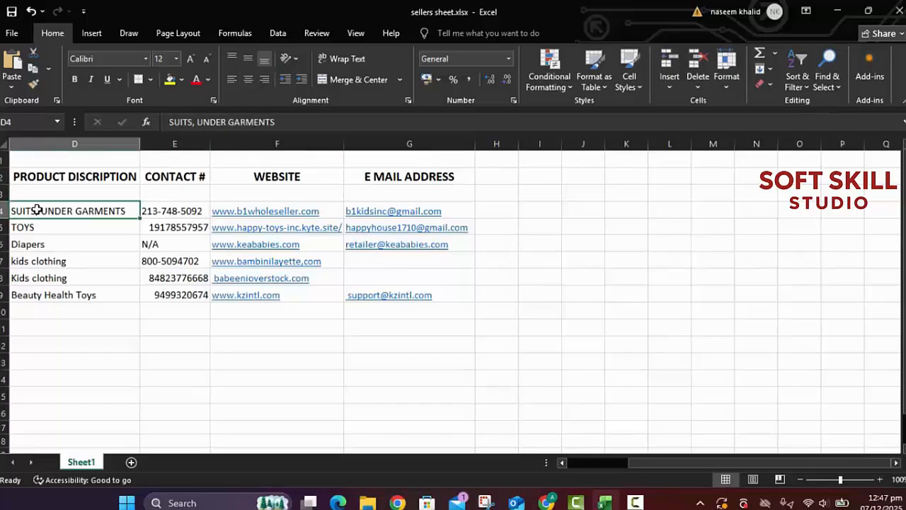
click(248, 55)
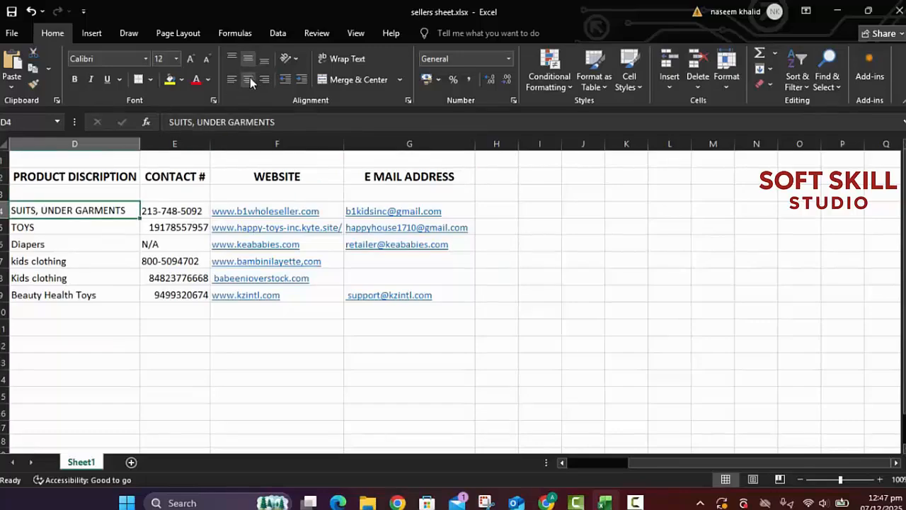
click(250, 78)
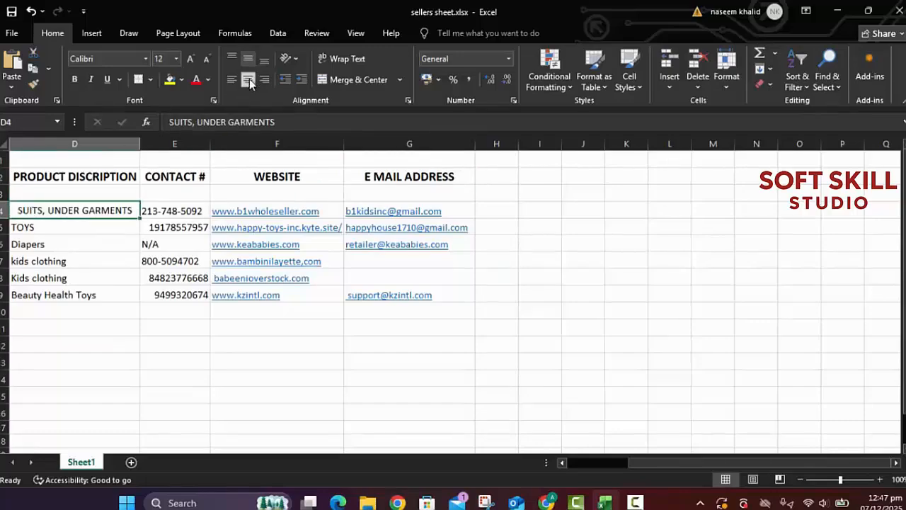
click(183, 206)
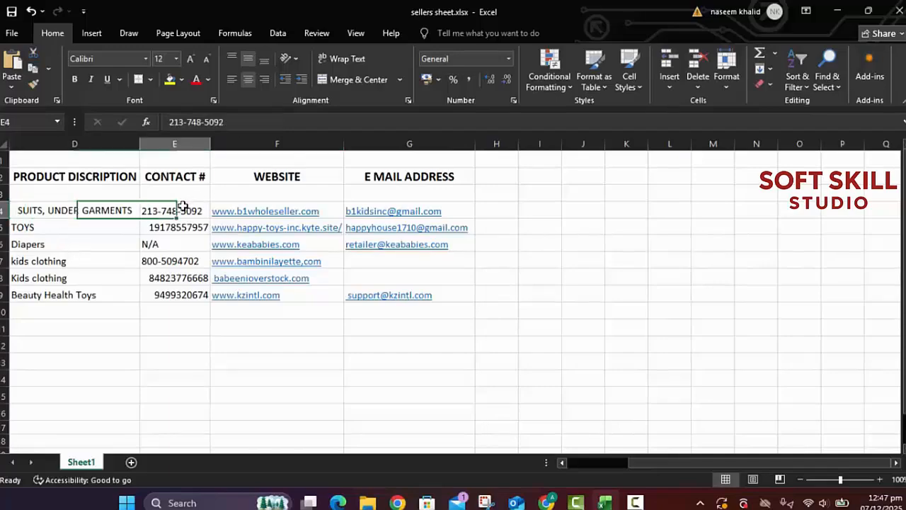
click(249, 60)
click(246, 78)
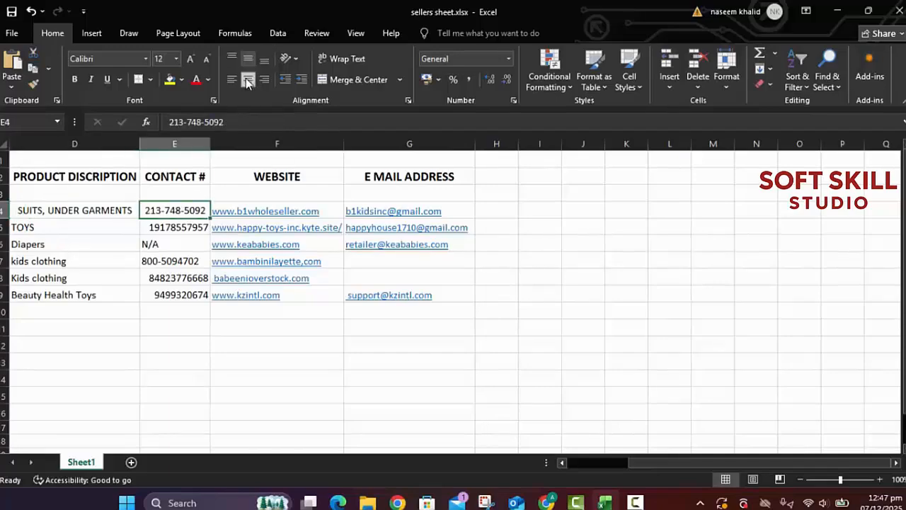
Apply middle and centre alignment to the website in F4 and the e-mail address in G4
click(244, 216)
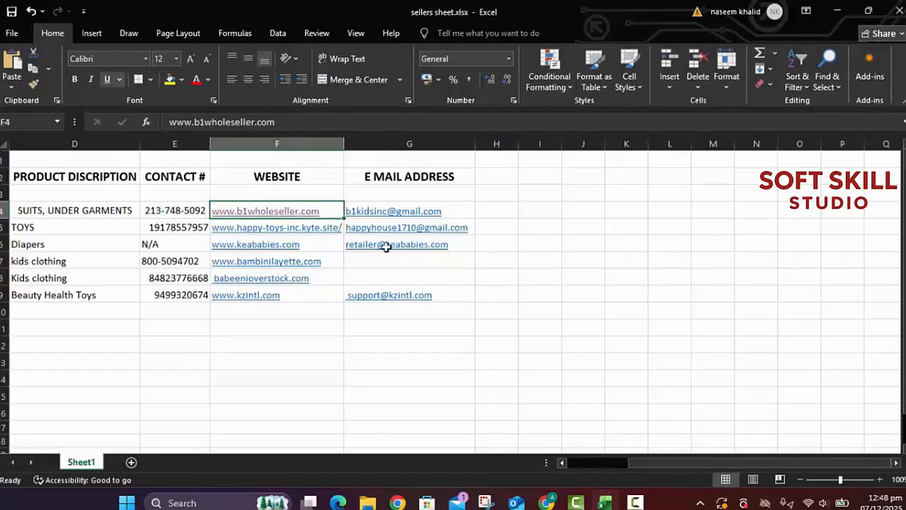
click(245, 59)
click(246, 83)
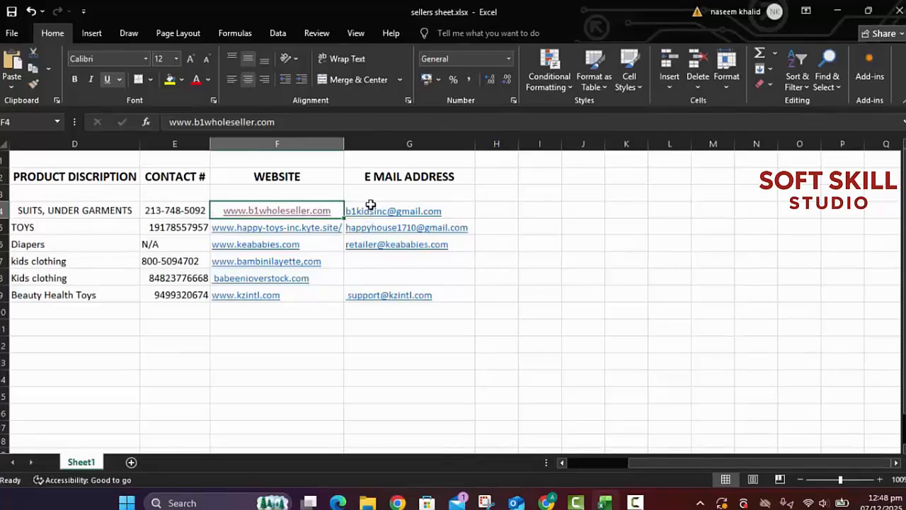
click(371, 206)
click(248, 59)
click(248, 78)
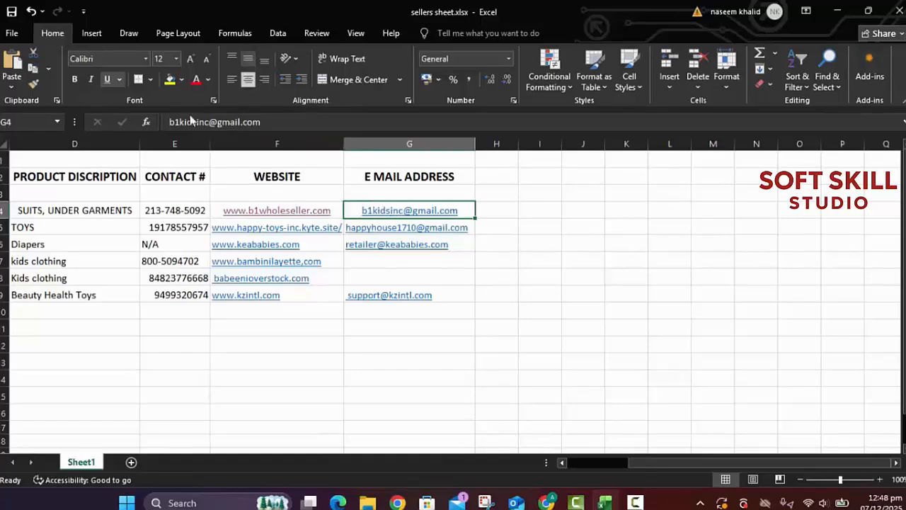
Apply middle and centre alignment to the TOYS entry in D5 and its contact number in E5
click(63, 226)
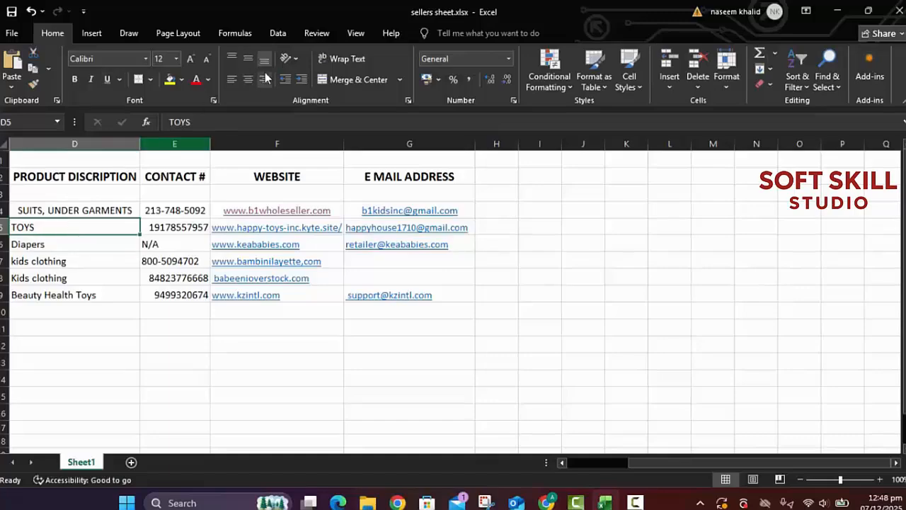
click(246, 60)
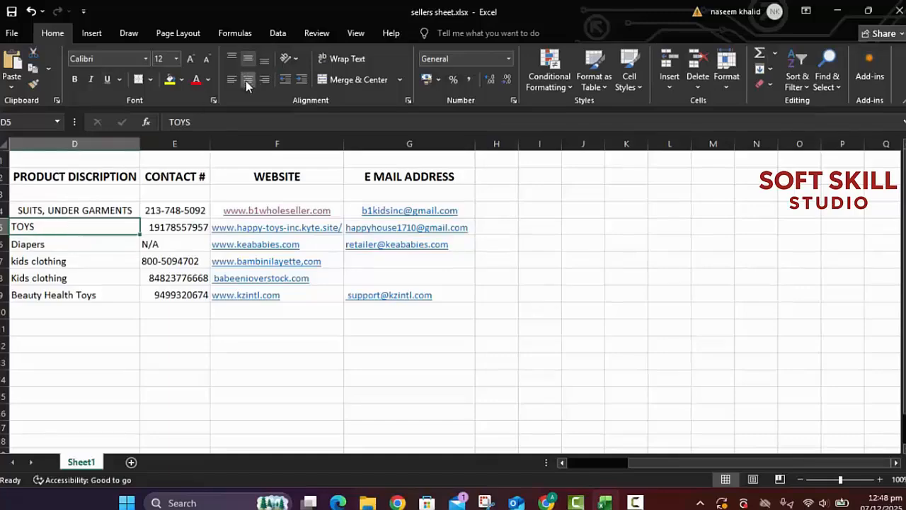
click(246, 80)
click(155, 227)
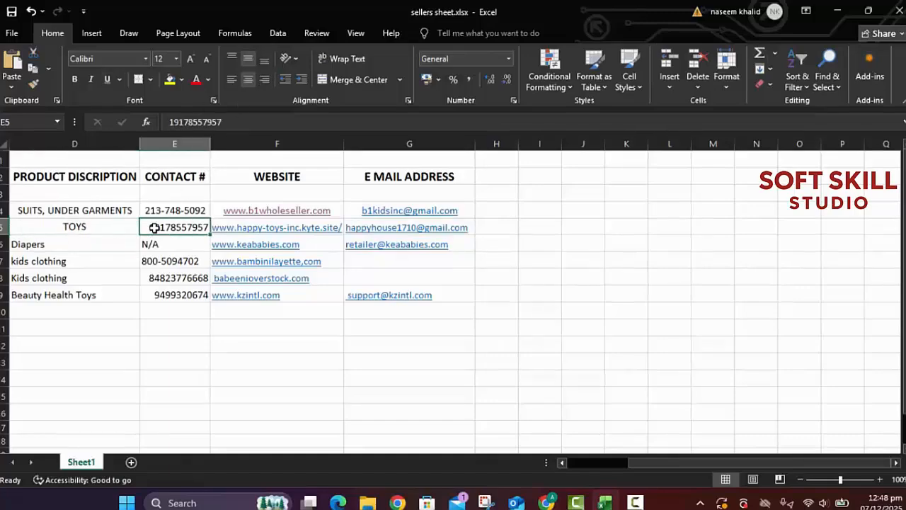
click(248, 63)
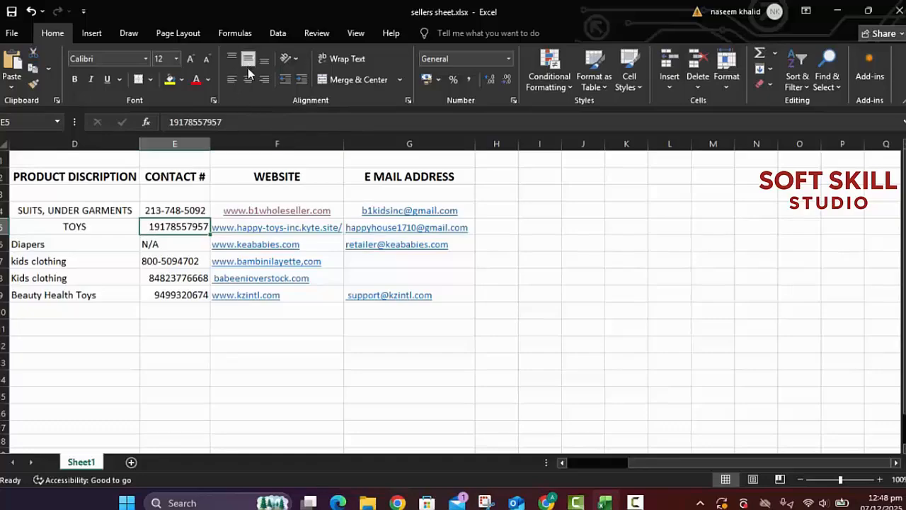
click(247, 79)
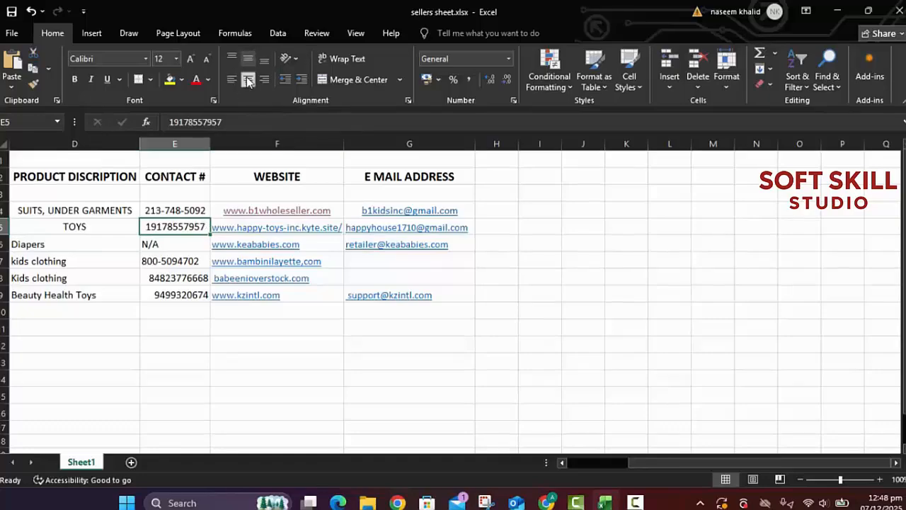
Centre the TOYS seller's website in F5 and e-mail address in G5 vertically and horizontally
click(242, 230)
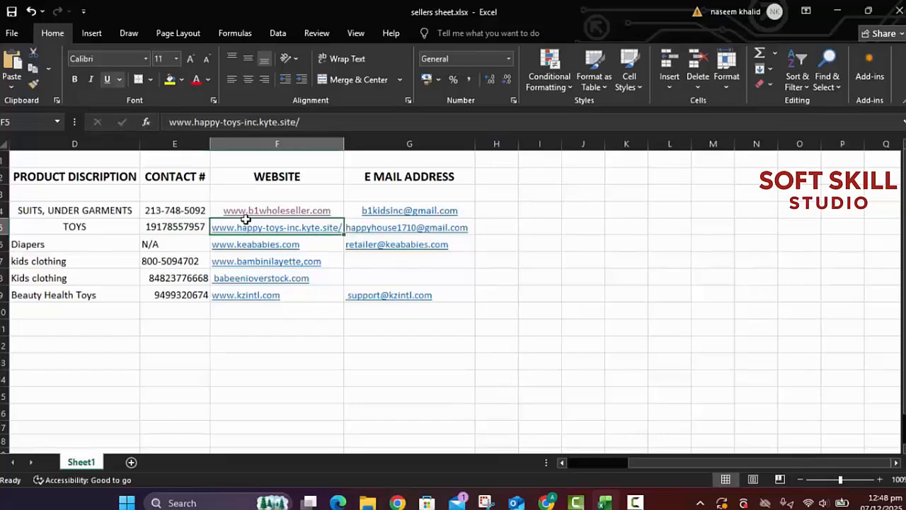
click(247, 62)
click(247, 80)
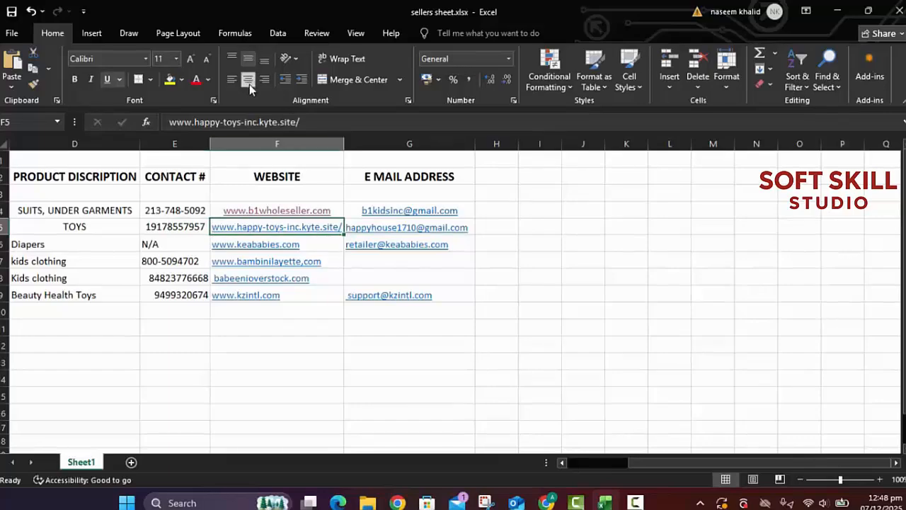
click(352, 215)
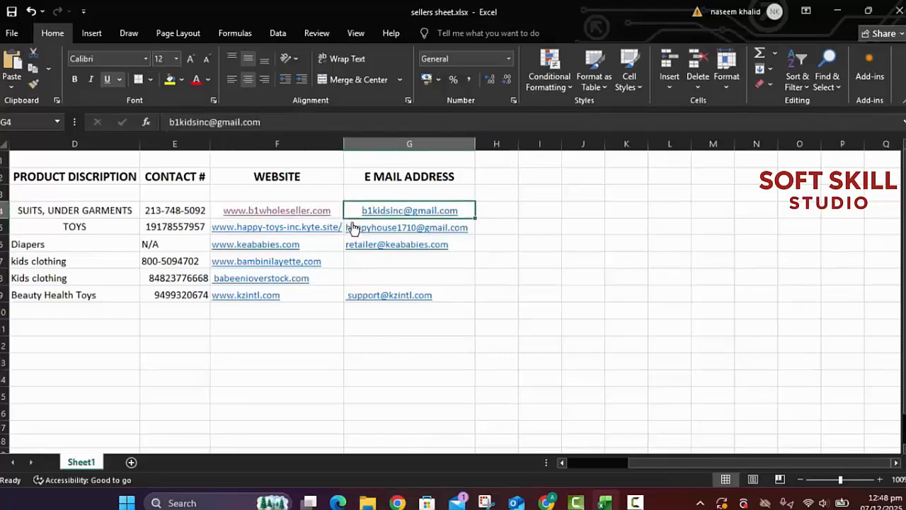
click(477, 228)
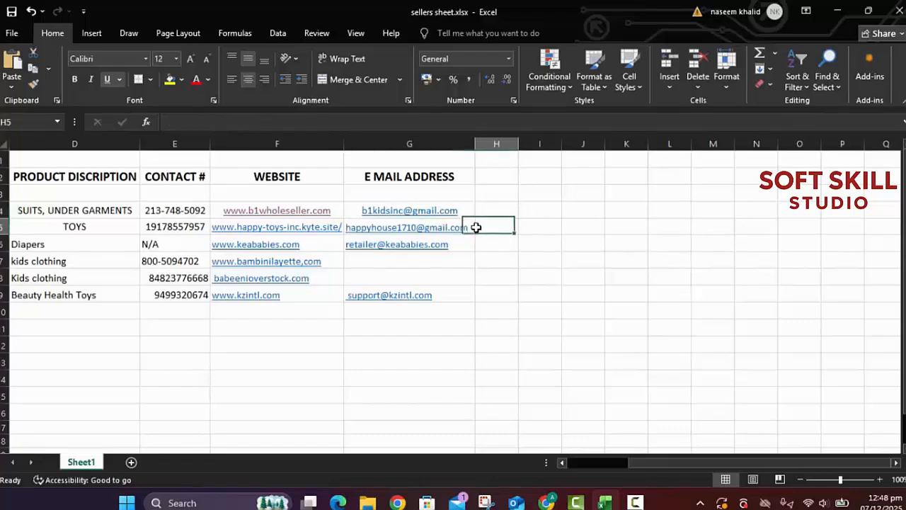
key(Left)
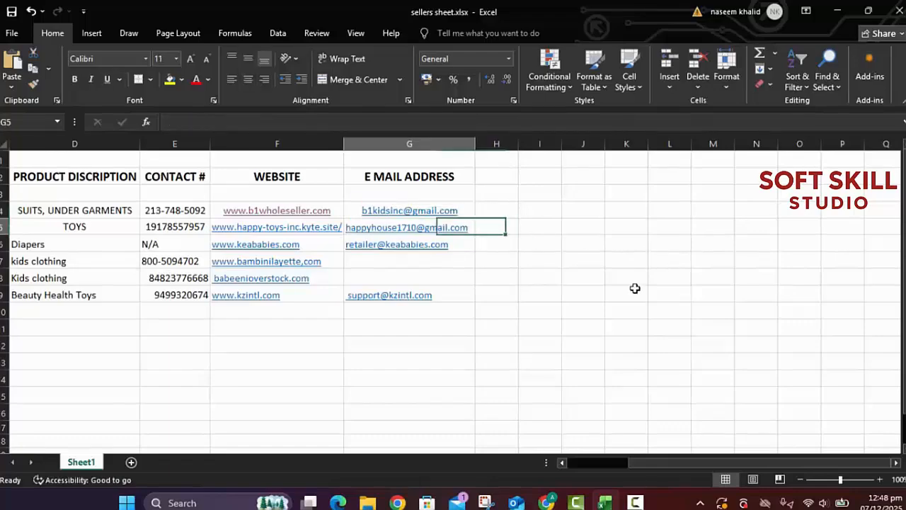
click(248, 58)
click(248, 81)
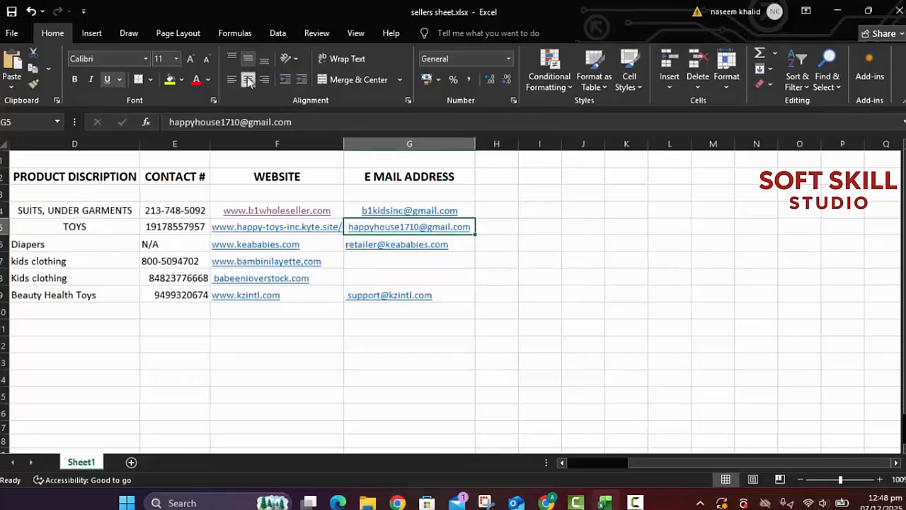
Apply middle and centre alignment to the Diapers entry in D6 and the N/A contact entry in E6
key(Left)
key(Left)
key(Left)
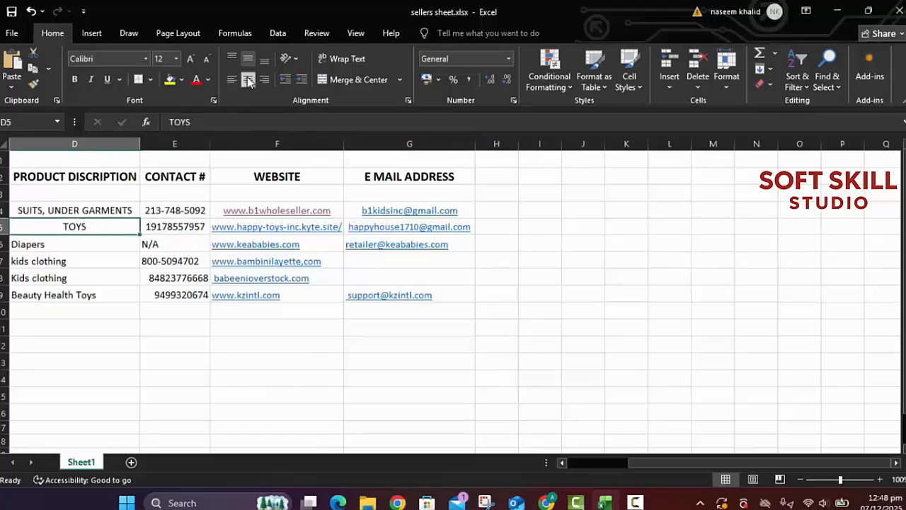
key(Down)
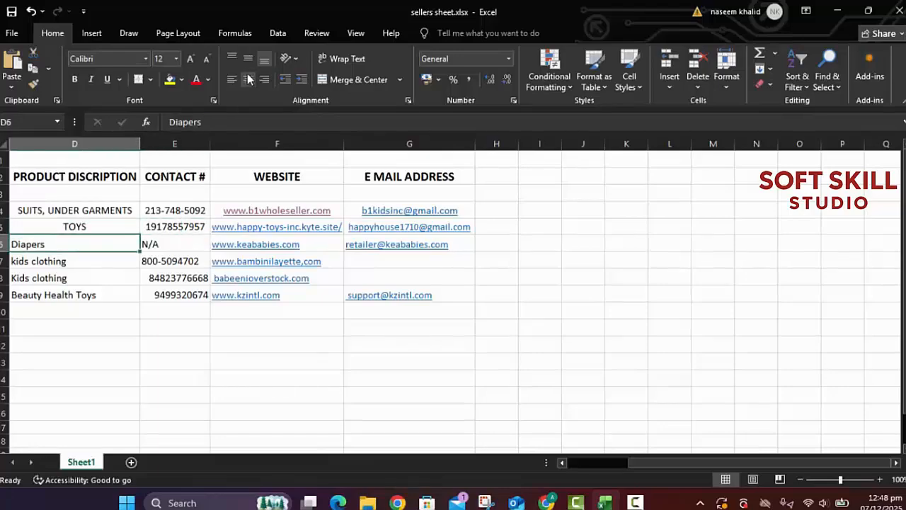
click(250, 60)
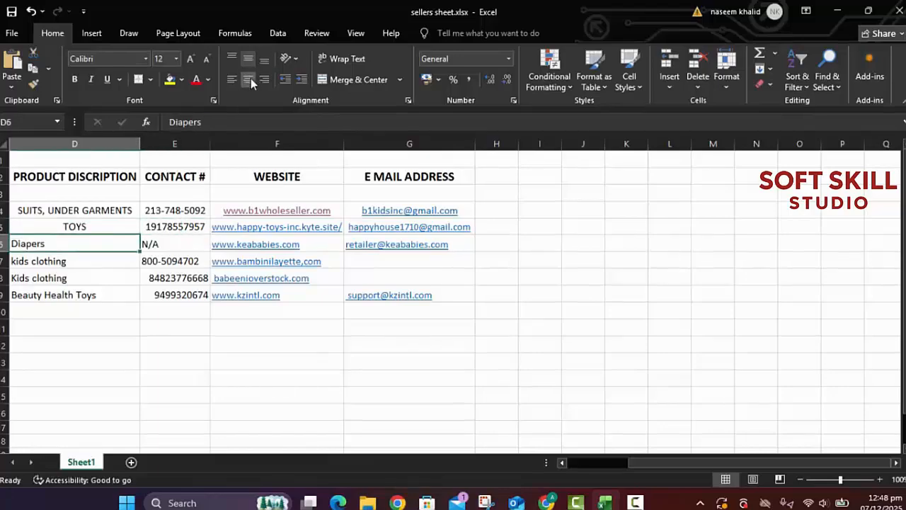
click(251, 78)
click(143, 244)
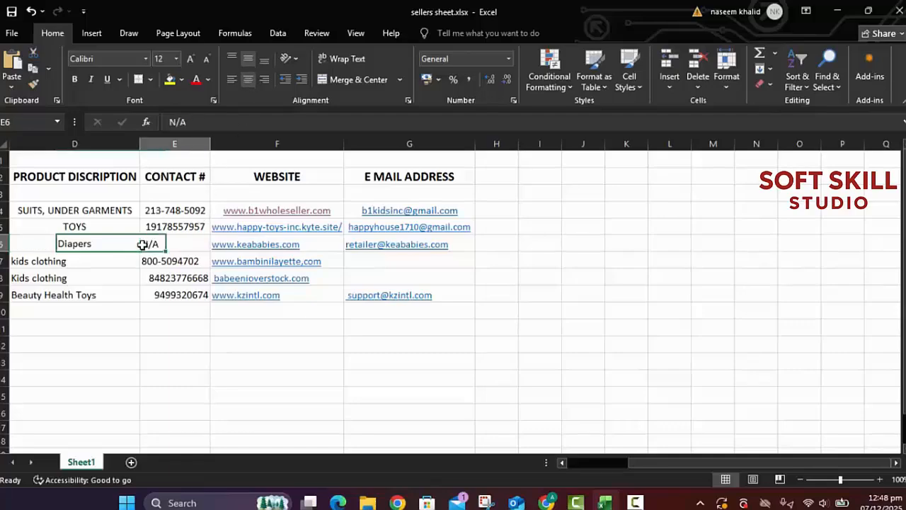
click(247, 60)
click(247, 80)
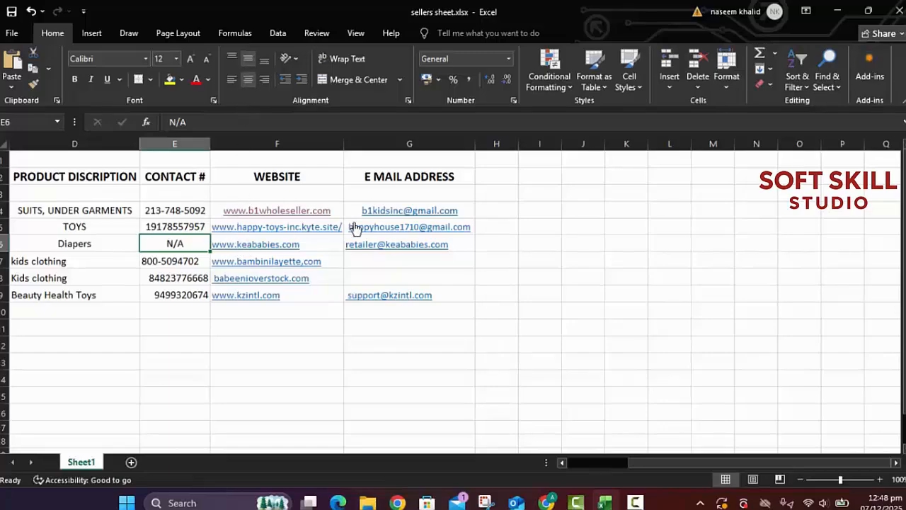
Apply middle and centre alignment to the Diapers seller's website in F6 and e-mail address in G6
key(Right)
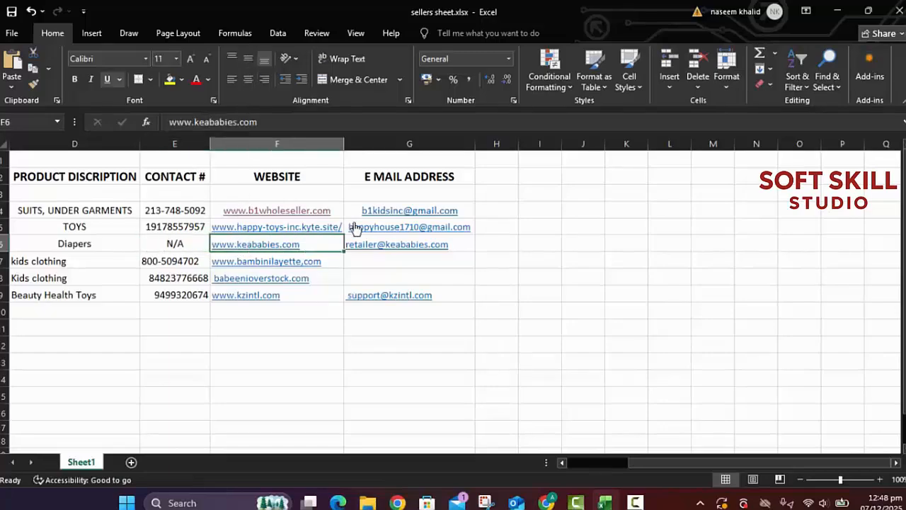
click(247, 57)
click(247, 80)
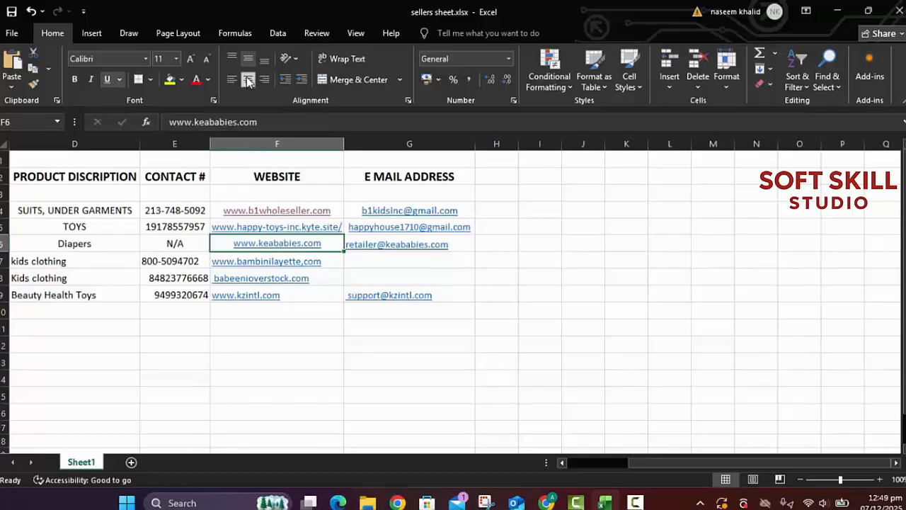
key(Right)
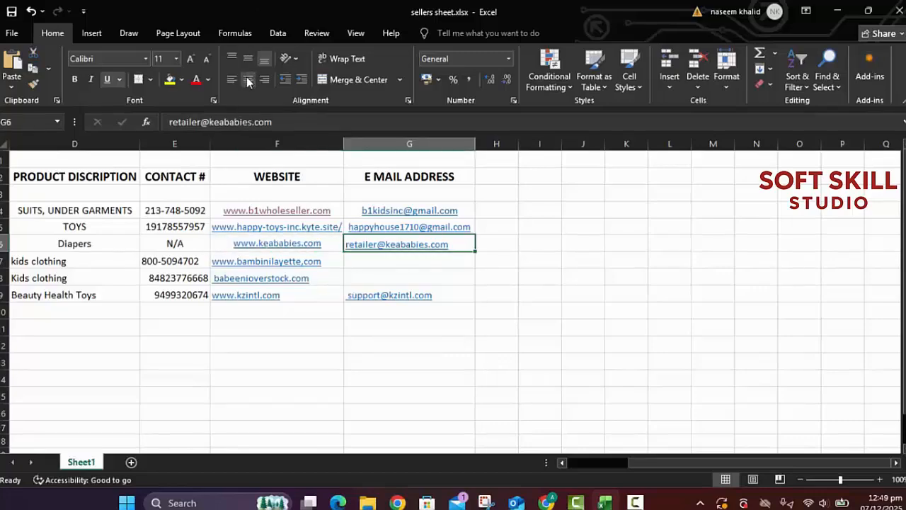
click(248, 61)
click(248, 78)
Centre the kids clothing entry in D7 and its contact number in E7 both vertically and horizontally
key(Down)
key(Left)
key(Left)
key(Left)
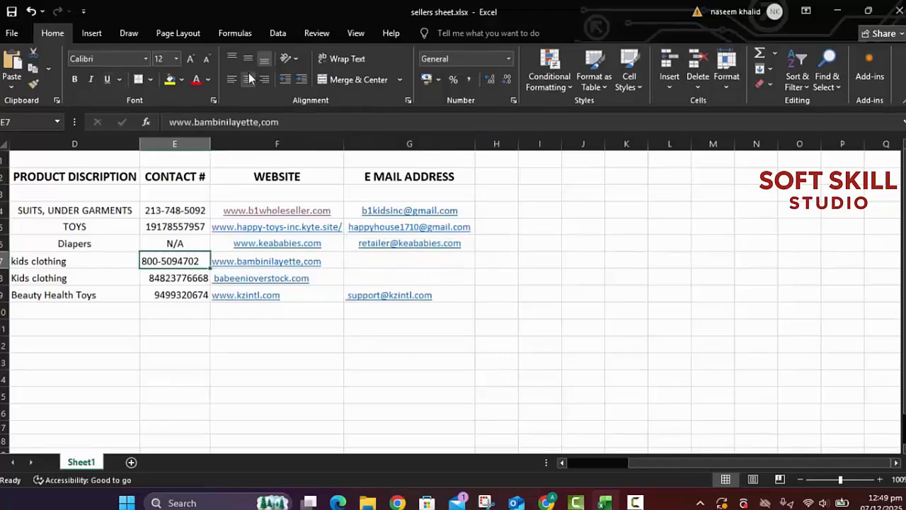
click(248, 76)
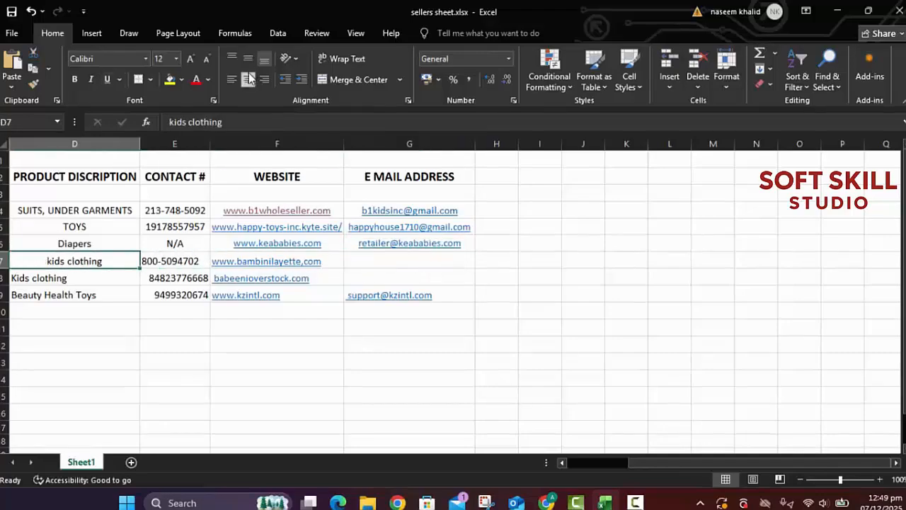
click(247, 61)
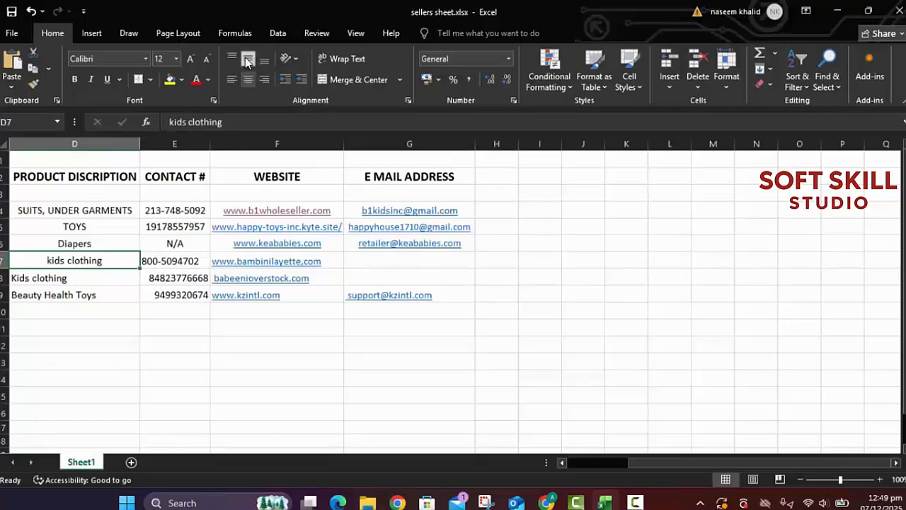
key(Right)
click(247, 61)
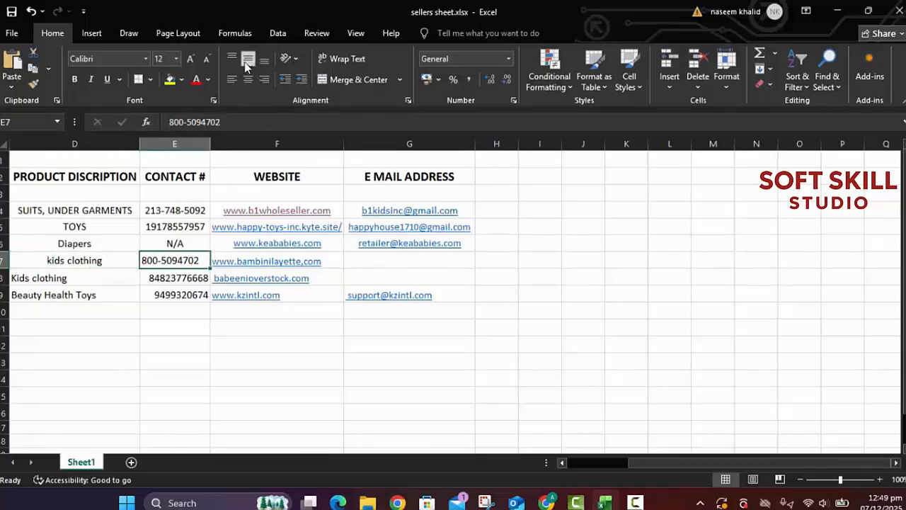
click(247, 80)
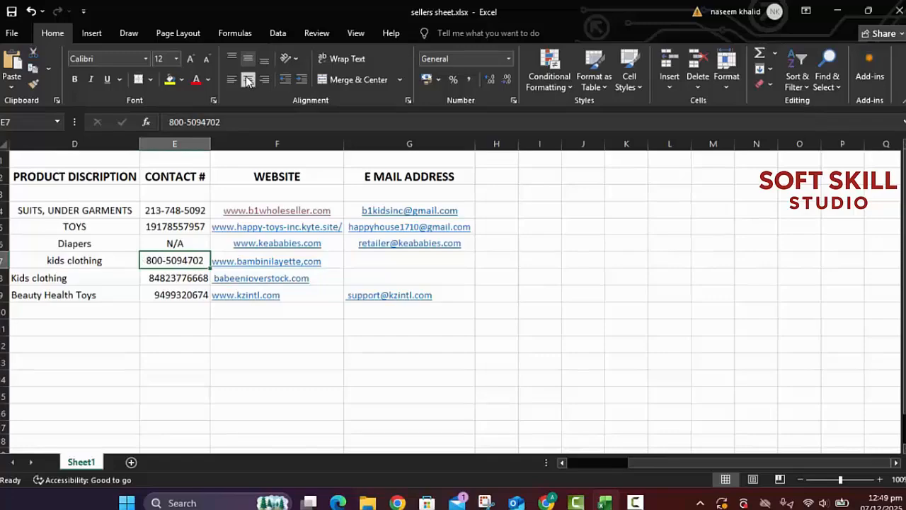
key(Right)
click(247, 80)
click(247, 60)
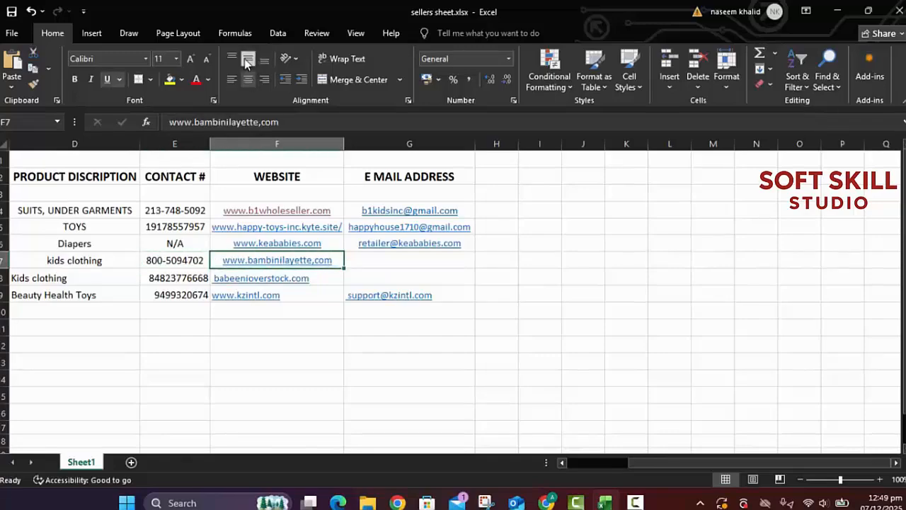
Apply middle and centre alignment to the Kids clothing entry in D8 and its contact number in E8
key(Down)
key(Left)
key(Left)
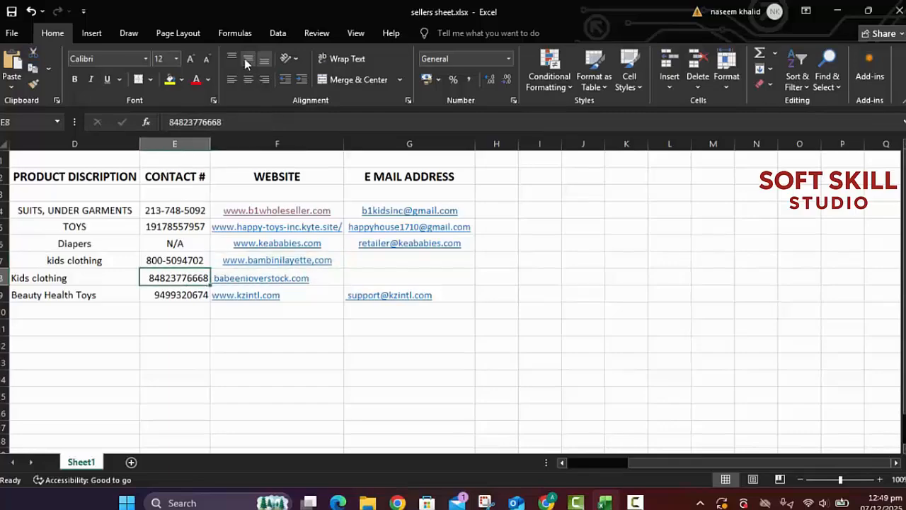
click(244, 58)
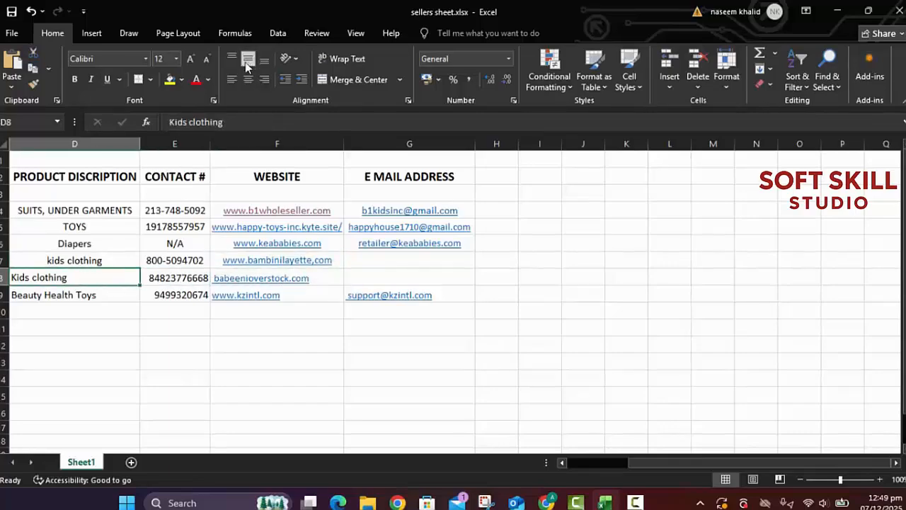
click(247, 79)
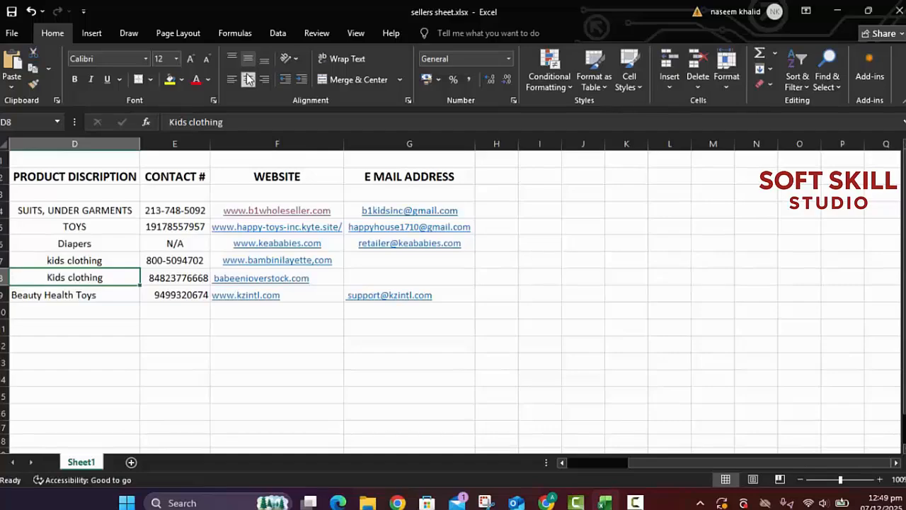
key(Right)
click(247, 79)
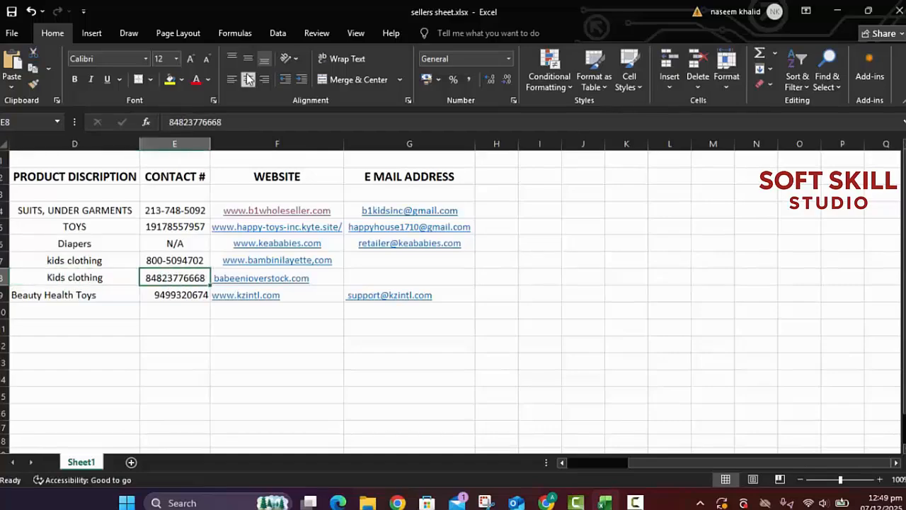
click(247, 58)
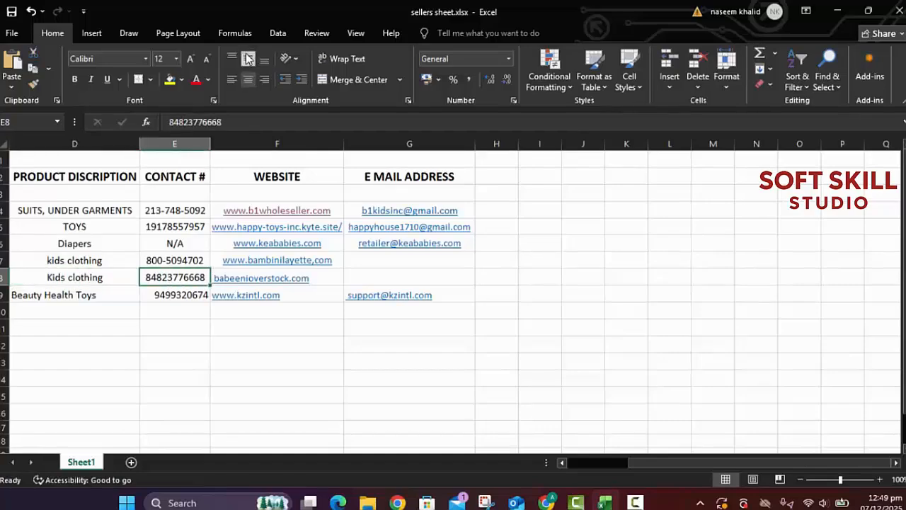
Centre the babeenioverstock.com website entry in F8 vertically and horizontally
key(Right)
click(247, 60)
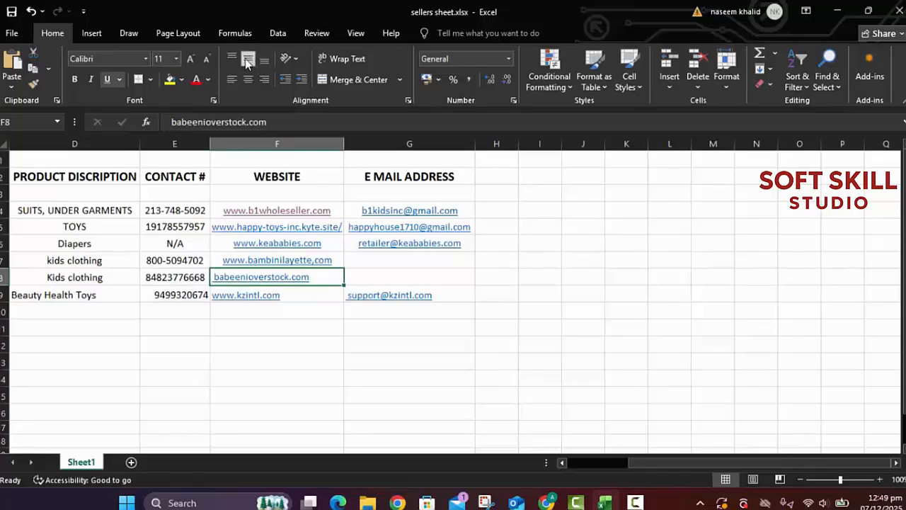
click(247, 79)
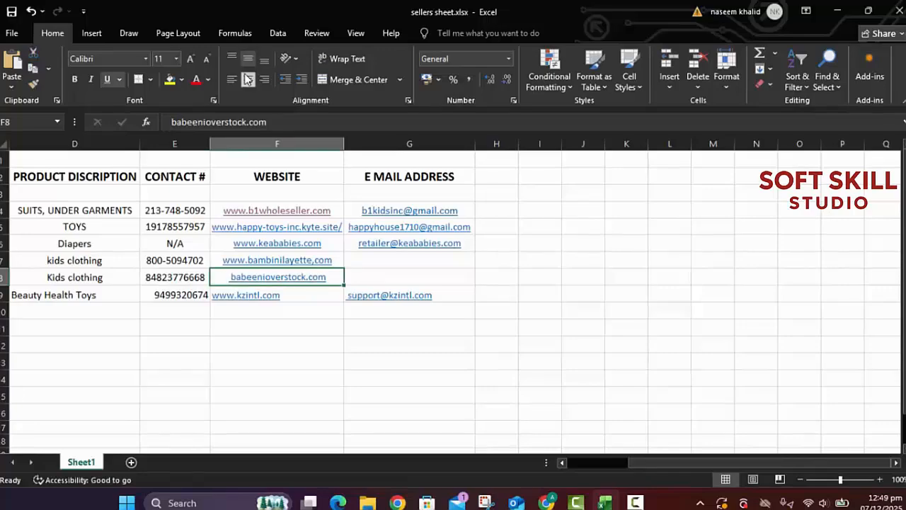
Apply middle and centre alignment to the Beauty Health Toys entry in D9 and its contact number in E9
key(Down)
key(Left)
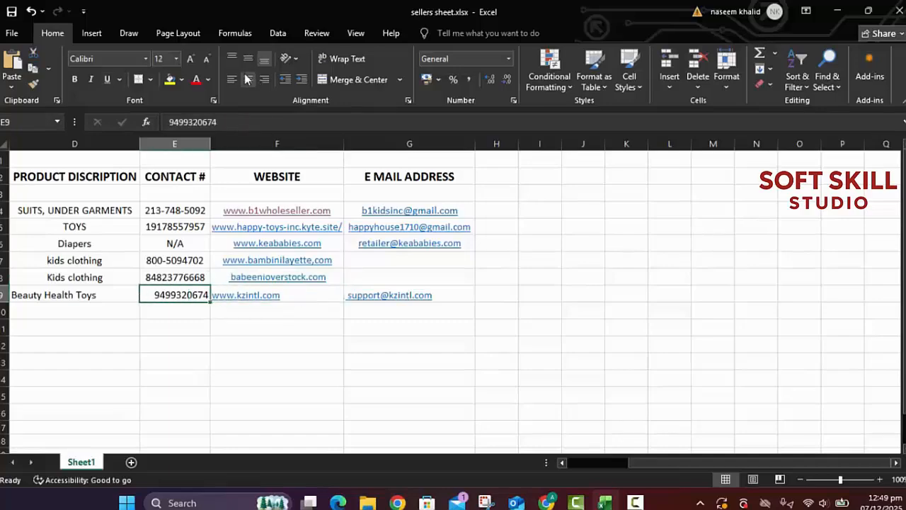
key(Left)
click(247, 80)
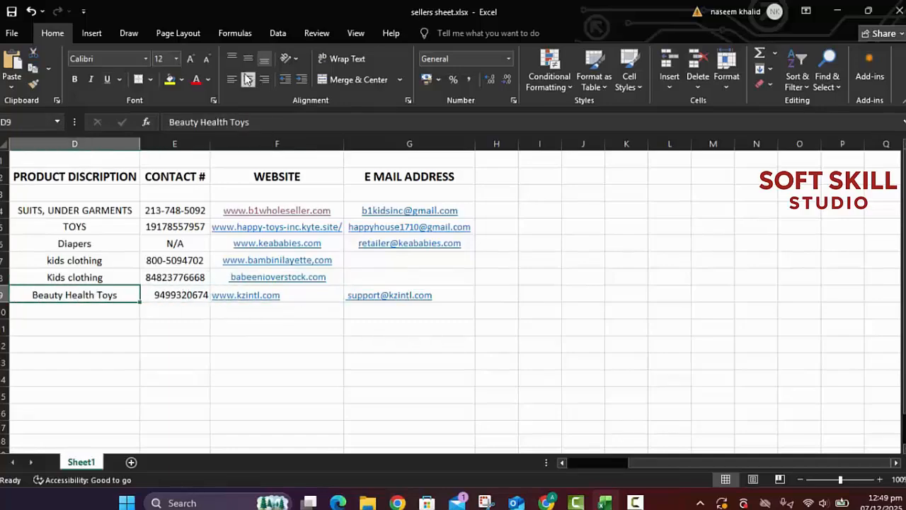
click(248, 59)
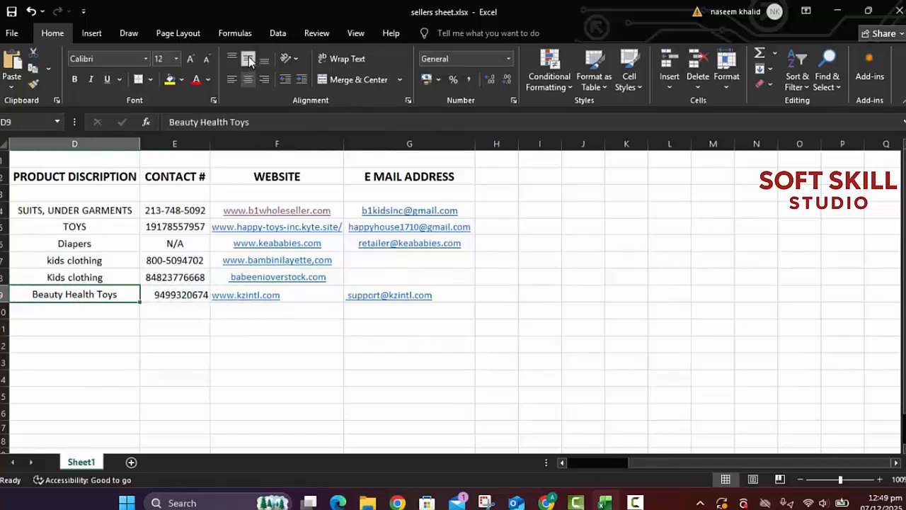
key(Right)
click(249, 61)
click(248, 79)
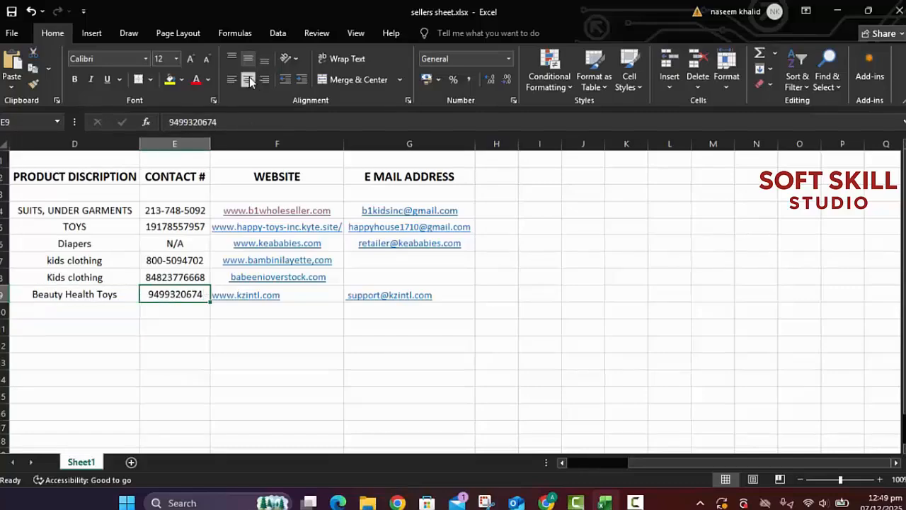
Centre the Beauty Health Toys seller's website in F9 and e-mail address in G9 vertically and horizontally
key(Right)
click(249, 79)
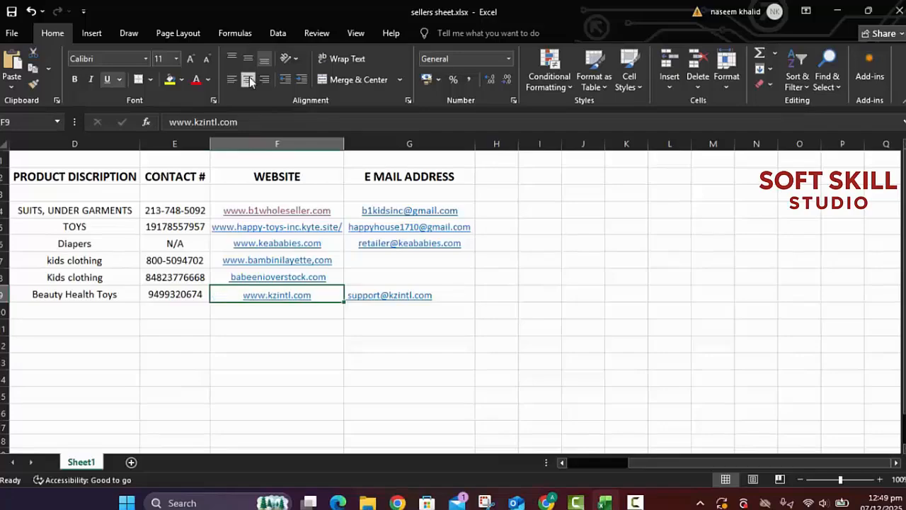
click(248, 59)
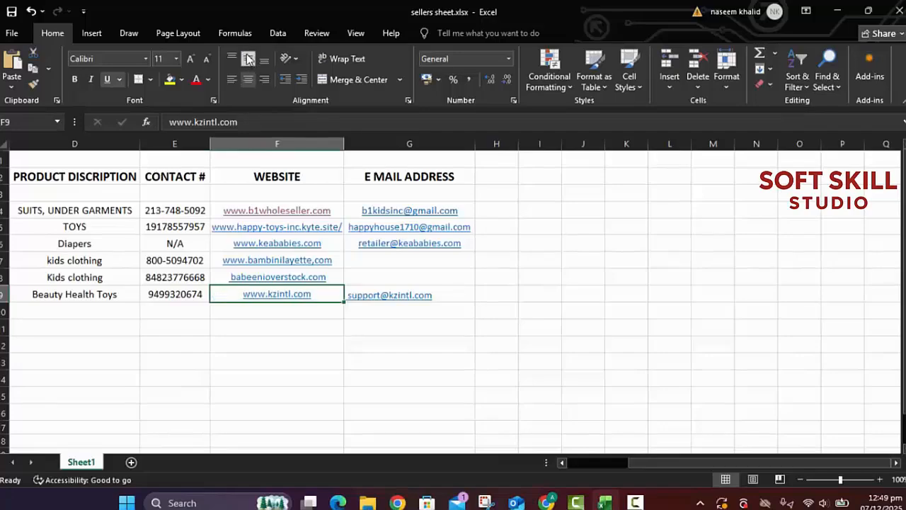
key(Right)
click(247, 60)
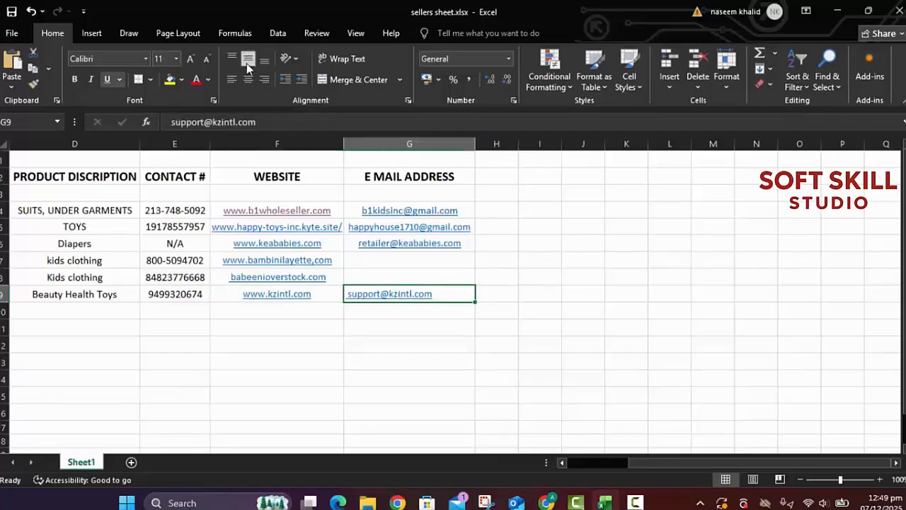
click(247, 79)
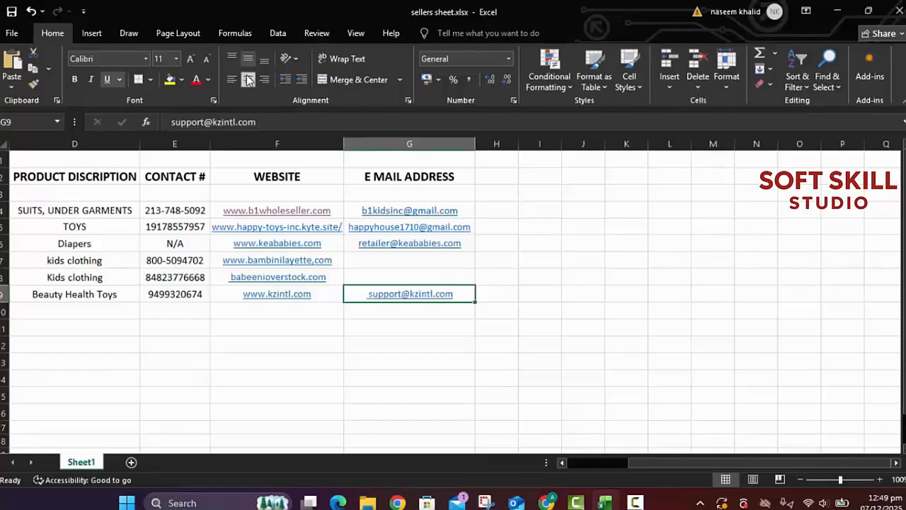